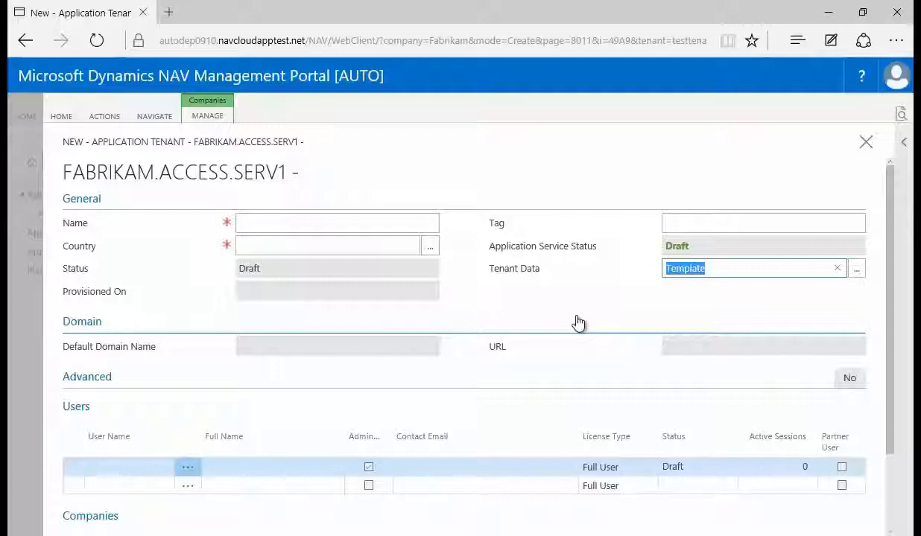
Step: Name the new application tenant Shop4 and set its country to Switzerland
{"action": "left_click", "coordinate": [266, 224]}
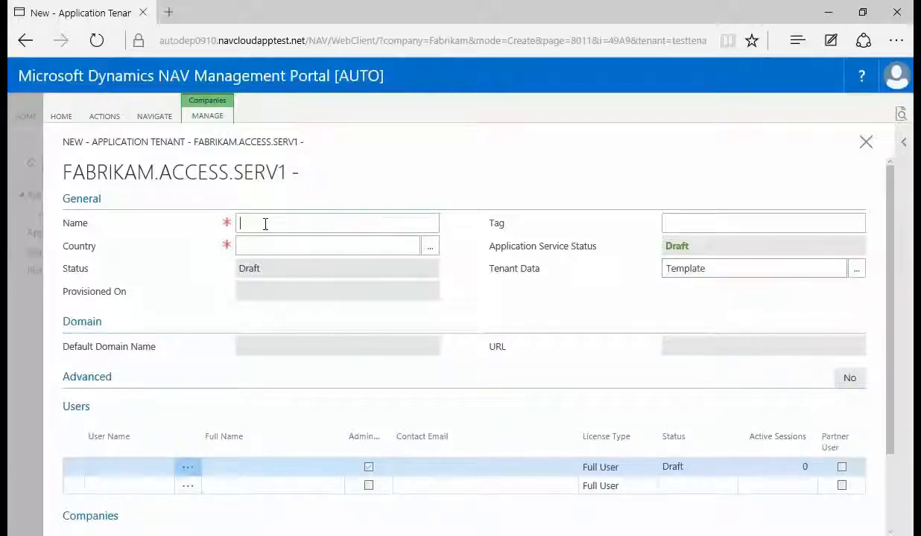
{"action": "type", "text": "Shop4"}
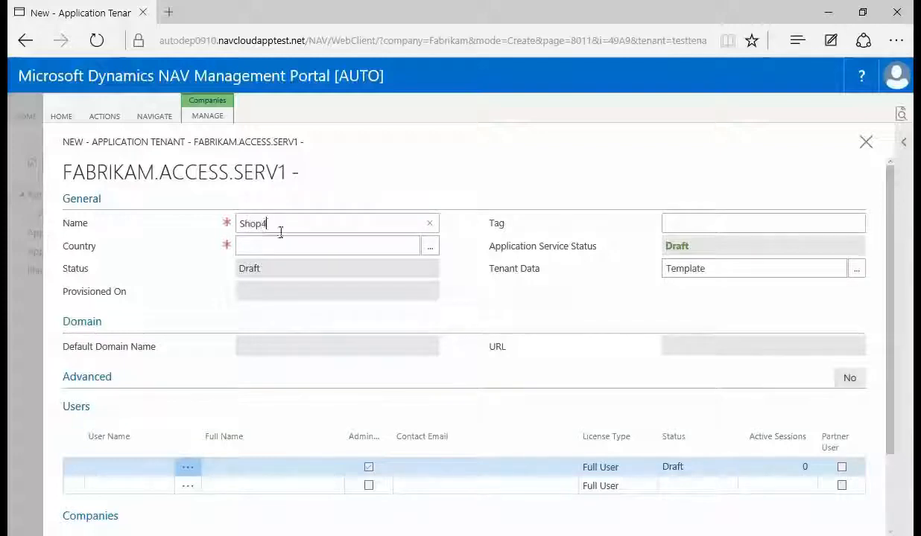
{"action": "left_click", "coordinate": [421, 246]}
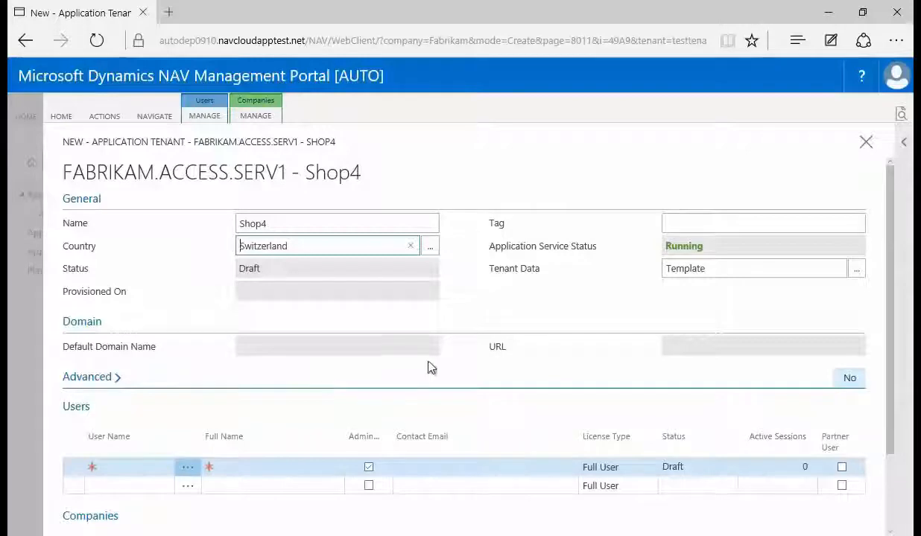
Step: Create a new tenant data file for Shop4 and name it Custombacpac
{"action": "left_click", "coordinate": [858, 272]}
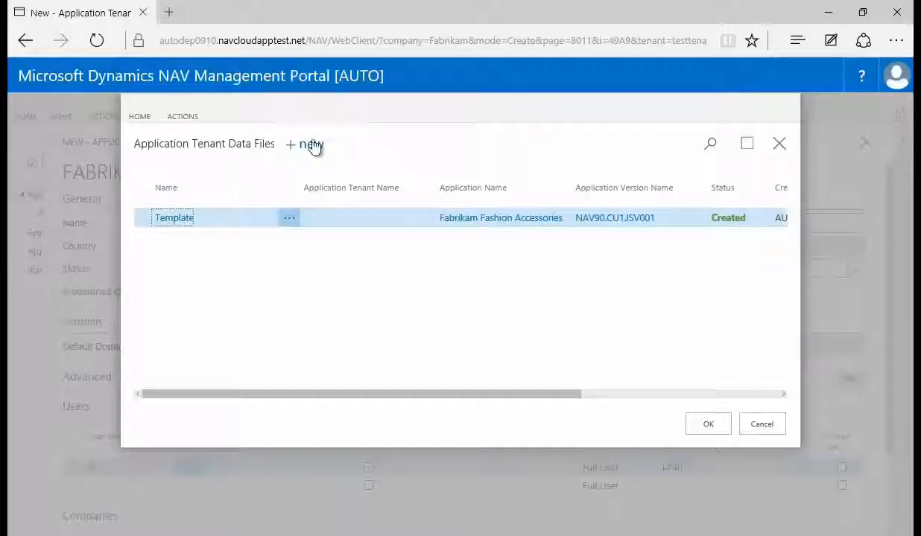
{"action": "left_click", "coordinate": [763, 429]}
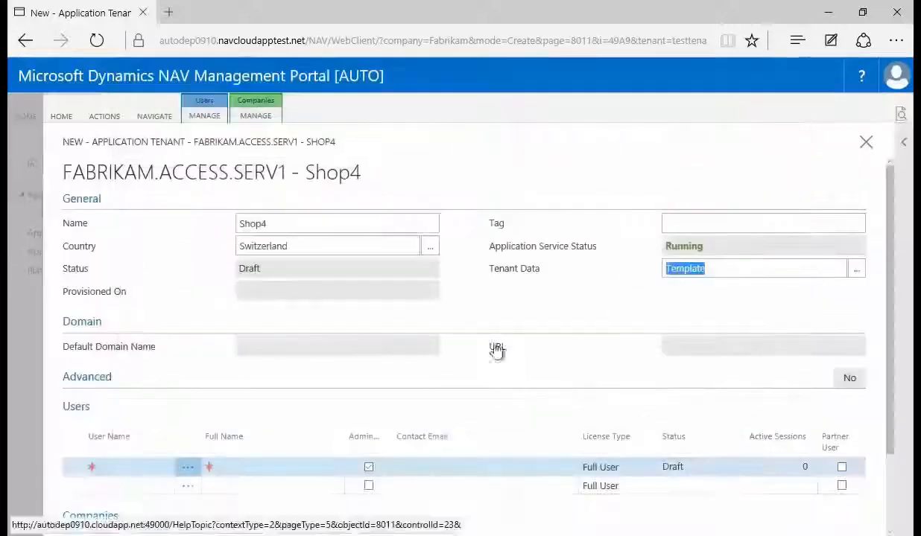
{"action": "left_click", "coordinate": [156, 117]}
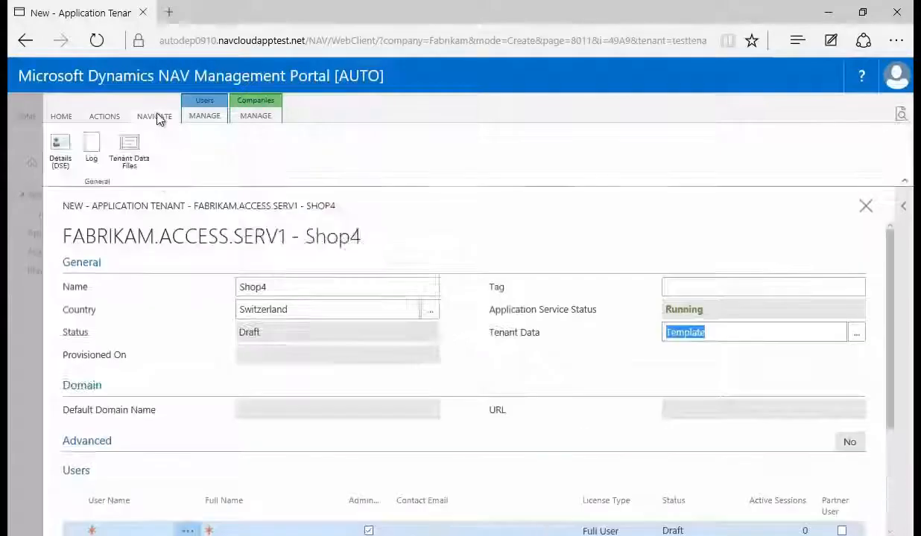
{"action": "left_click", "coordinate": [126, 151]}
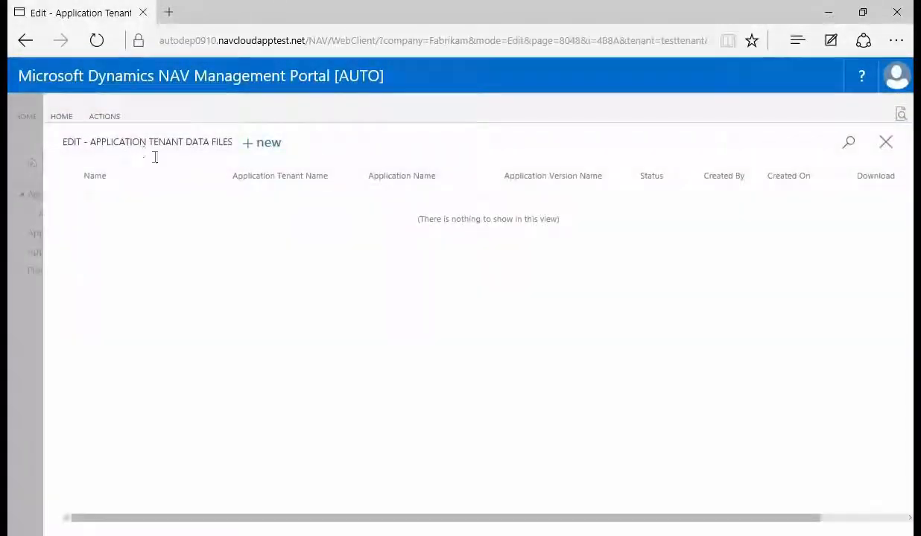
{"action": "left_click", "coordinate": [267, 146]}
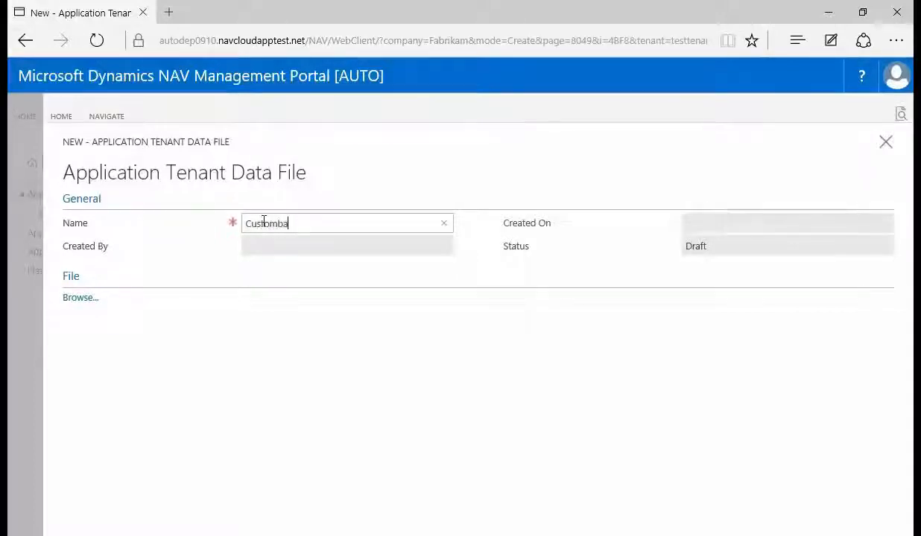
{"action": "type", "text": "cpac"}
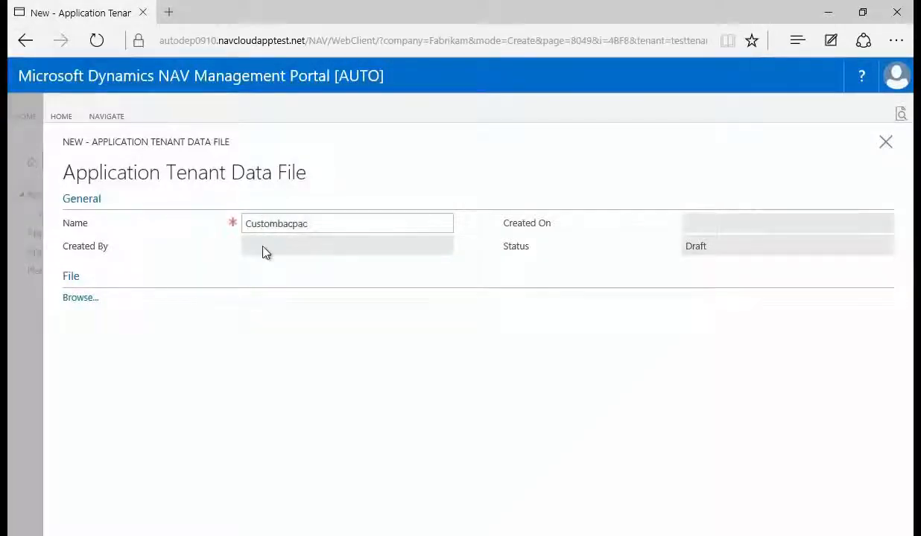
{"action": "left_click", "coordinate": [265, 254]}
Step: Upload tenant.bacpac from the DemoBackup folder to the Custombacpac data file and return to the Shop4 tenant card
{"action": "left_click", "coordinate": [82, 298]}
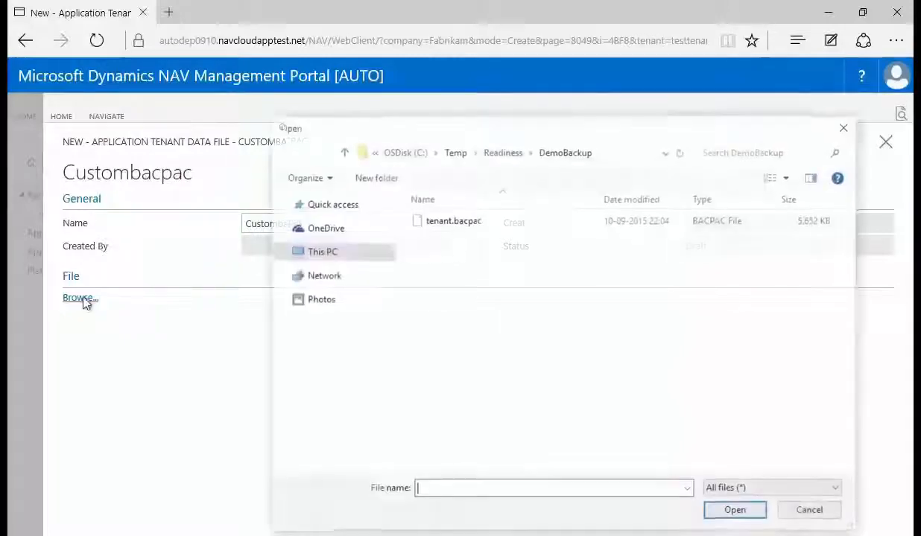
{"action": "left_click", "coordinate": [437, 228]}
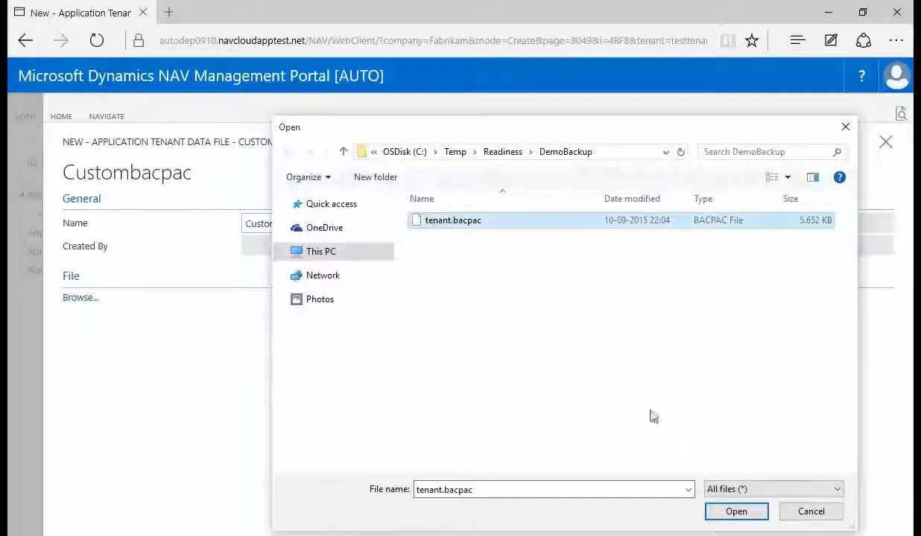
{"action": "left_click", "coordinate": [722, 519]}
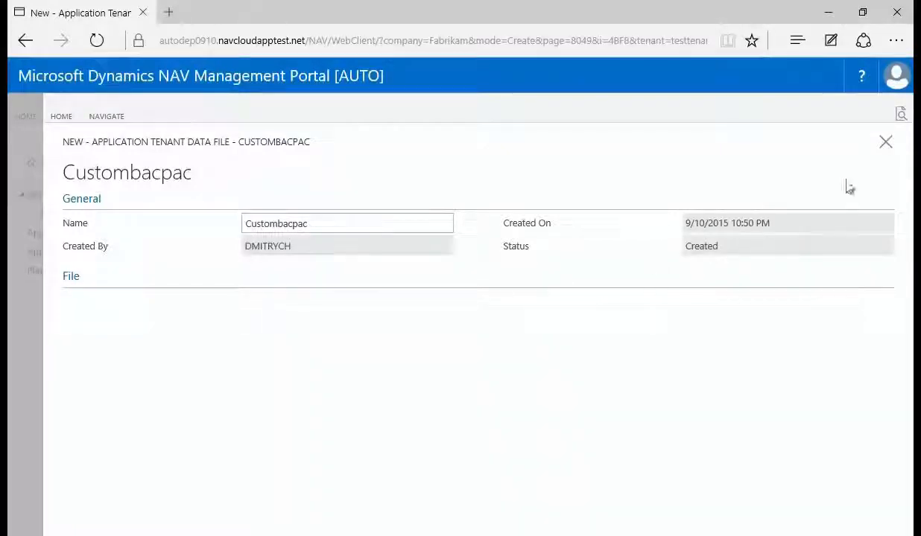
{"action": "left_click", "coordinate": [883, 142]}
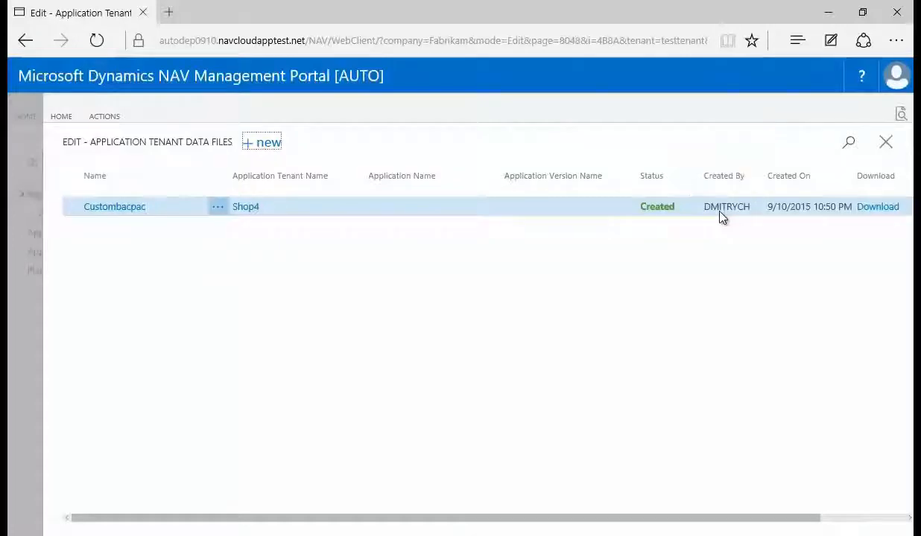
{"action": "left_click", "coordinate": [884, 143]}
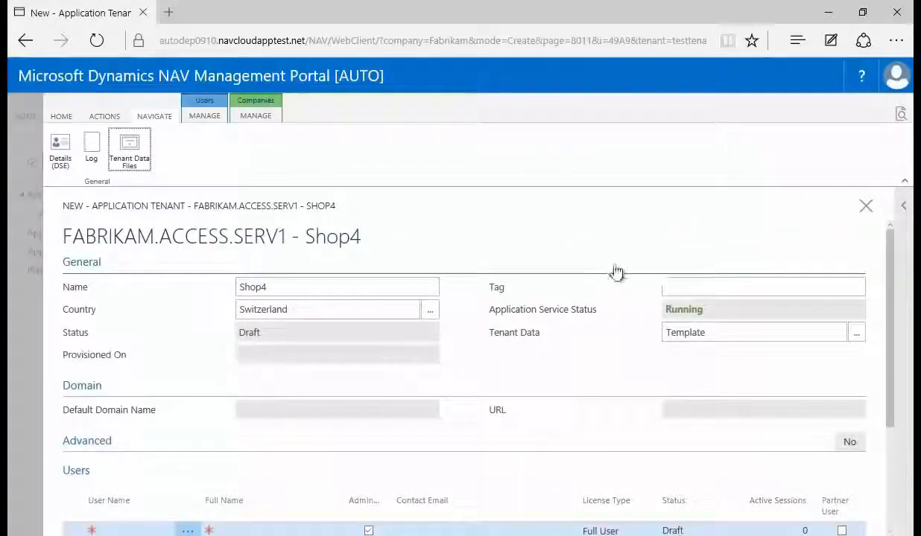
Step: Set Shop4's tenant data to the Custombacpac data file
{"action": "left_click", "coordinate": [856, 334]}
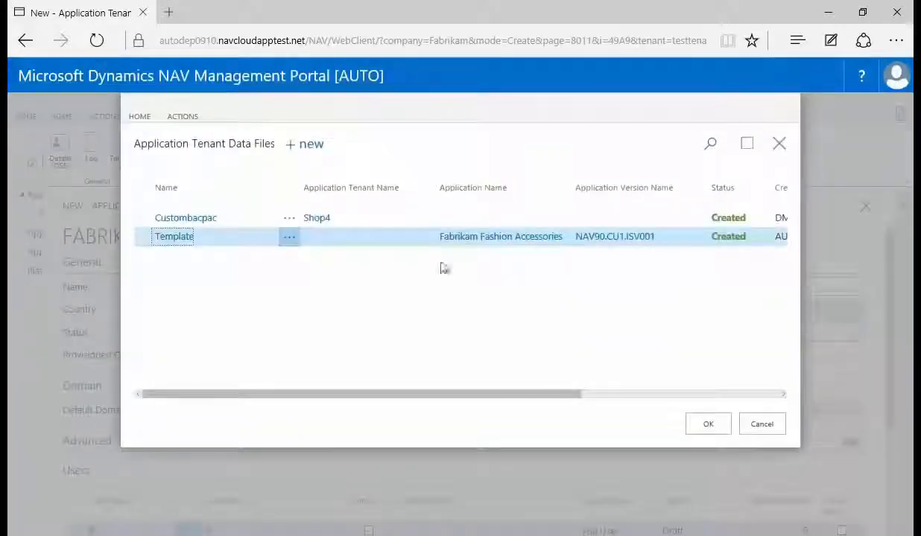
{"action": "left_click", "coordinate": [395, 218]}
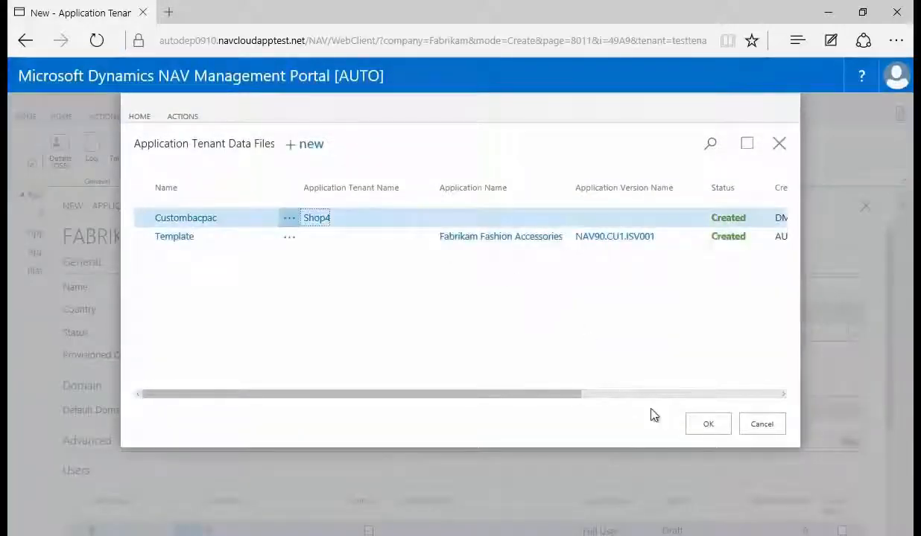
{"action": "left_click", "coordinate": [692, 426]}
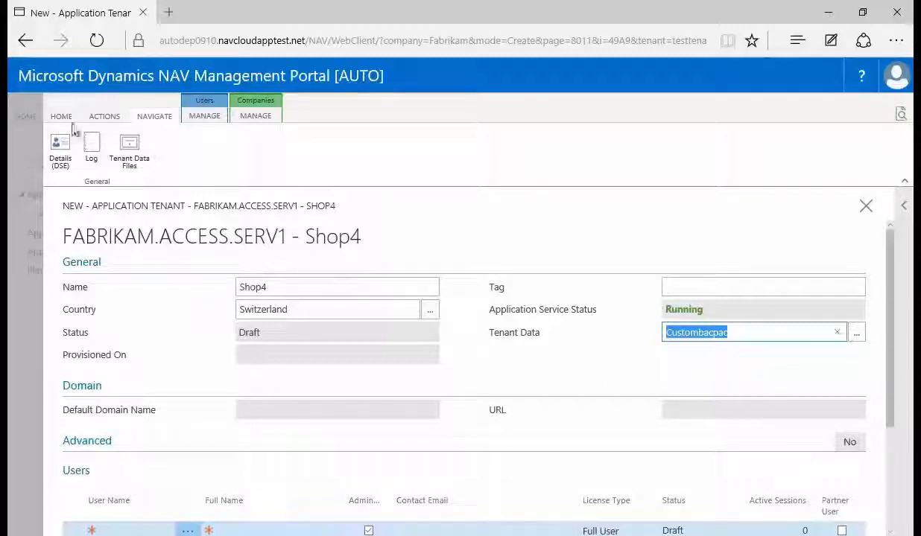
Step: Provision the Shop4 application tenant and close its card
{"action": "left_click", "coordinate": [95, 117]}
{"action": "left_click", "coordinate": [67, 144]}
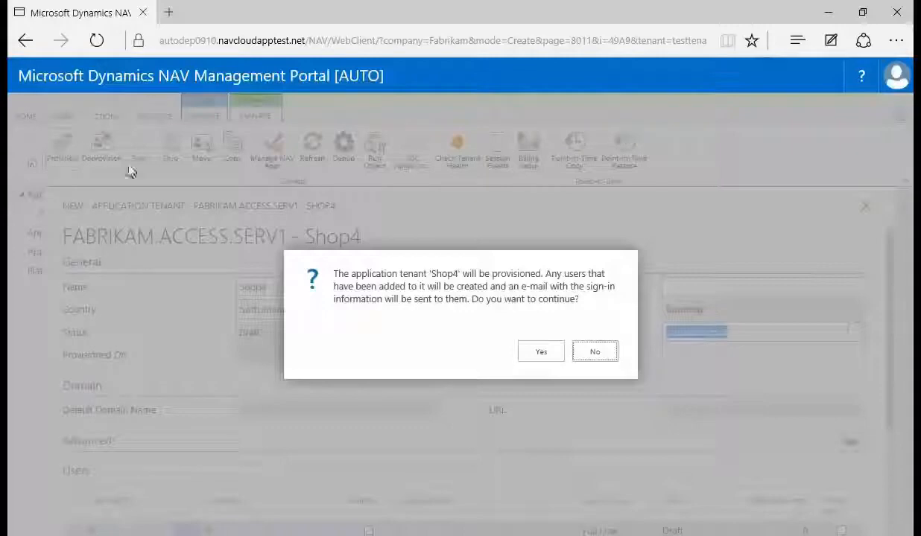
{"action": "left_click", "coordinate": [532, 351]}
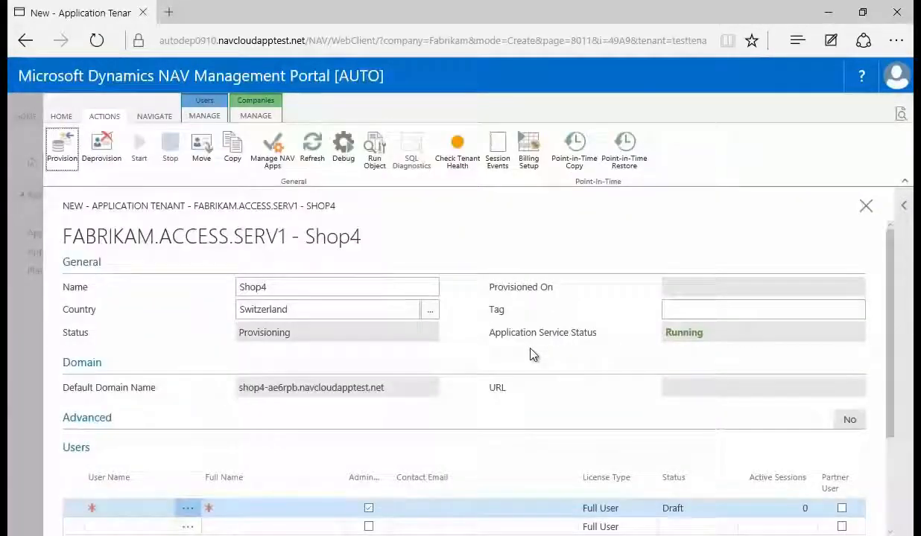
{"action": "left_click", "coordinate": [864, 208]}
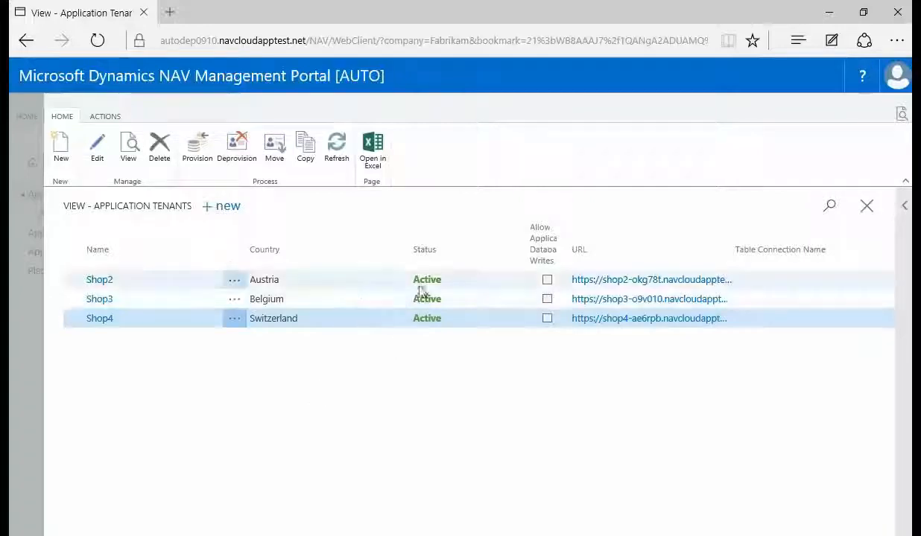
Step: Create a new backup data file for the Shop2 application tenant from its tenant data files
{"action": "left_click", "coordinate": [100, 278]}
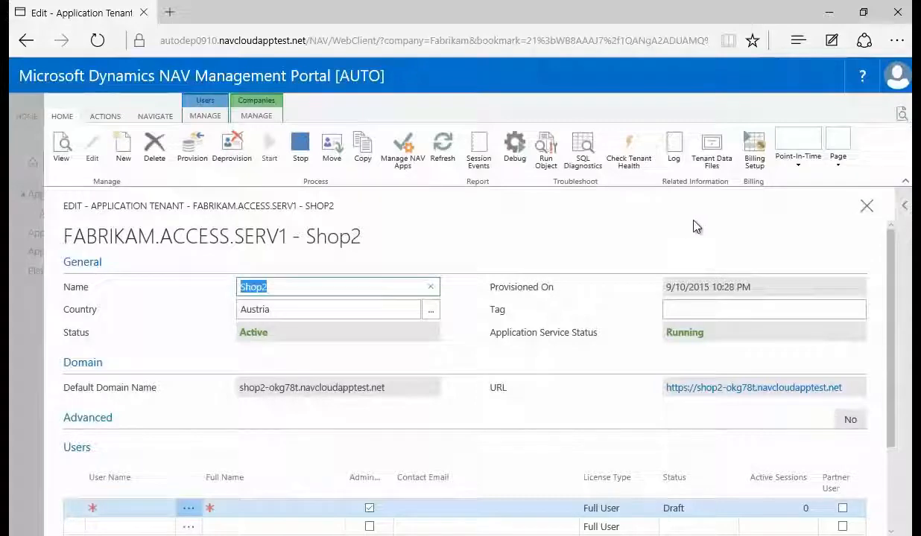
{"action": "left_click", "coordinate": [713, 163]}
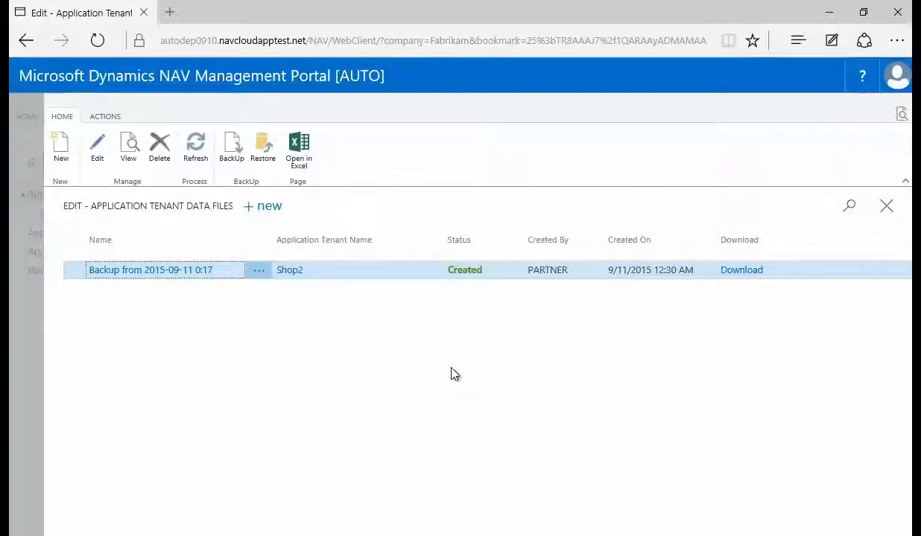
{"action": "left_click", "coordinate": [228, 154]}
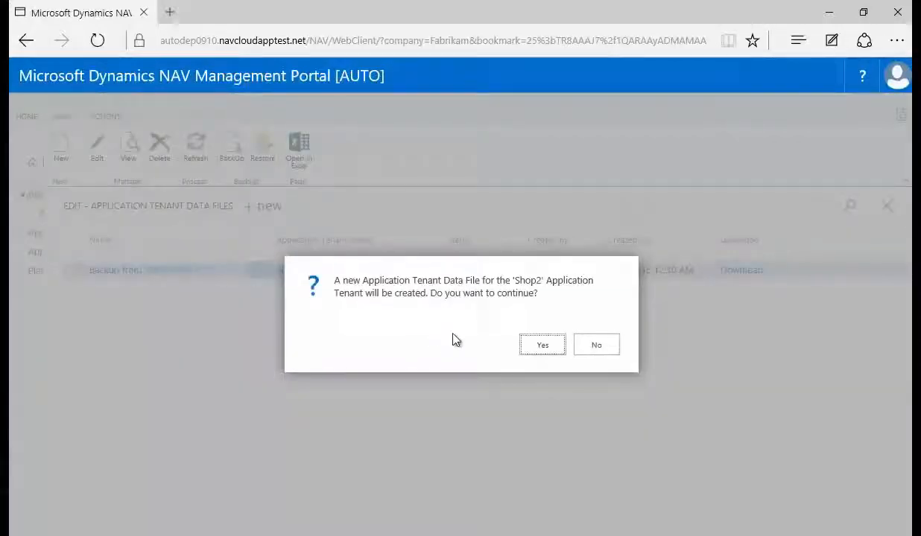
{"action": "left_click", "coordinate": [526, 353]}
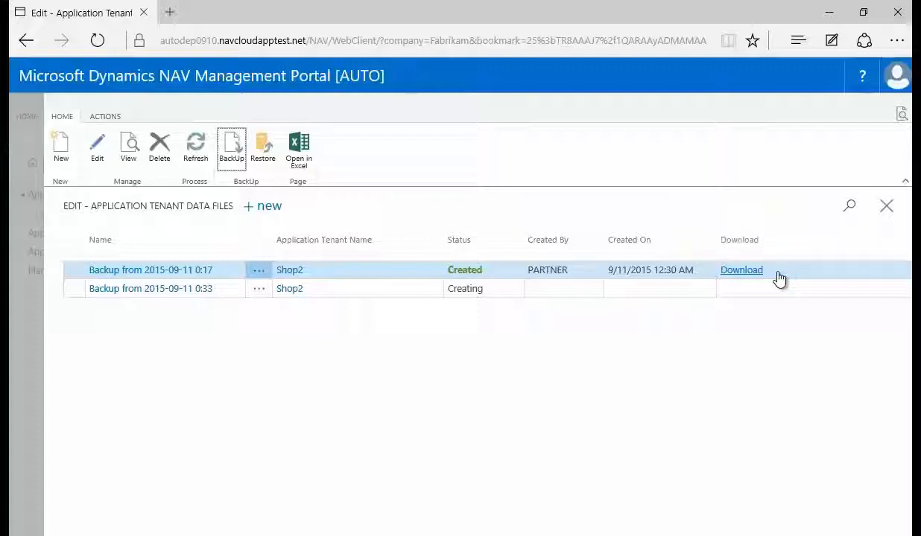
Step: Download Shop2's data file "Backup from 2015-09-11 0:17" and view the browser downloads
{"action": "left_click", "coordinate": [737, 271]}
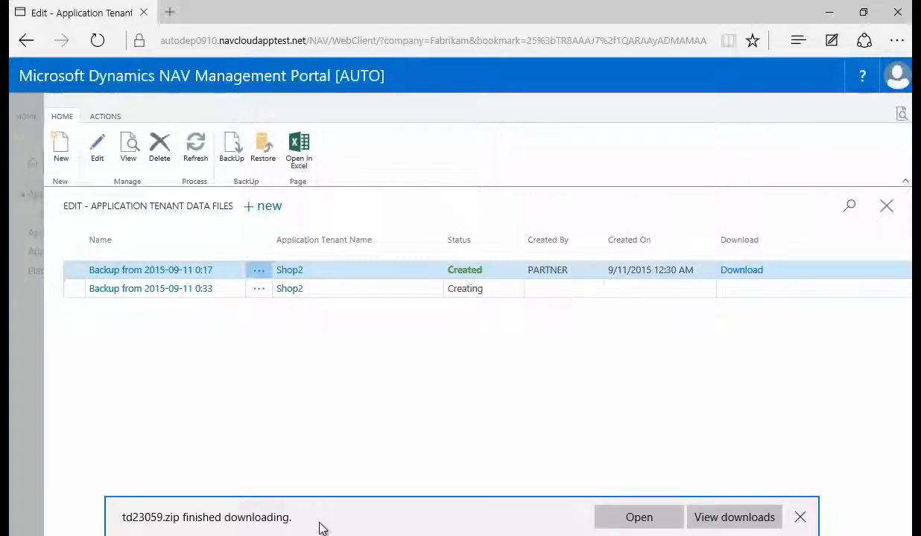
{"action": "left_click", "coordinate": [704, 522]}
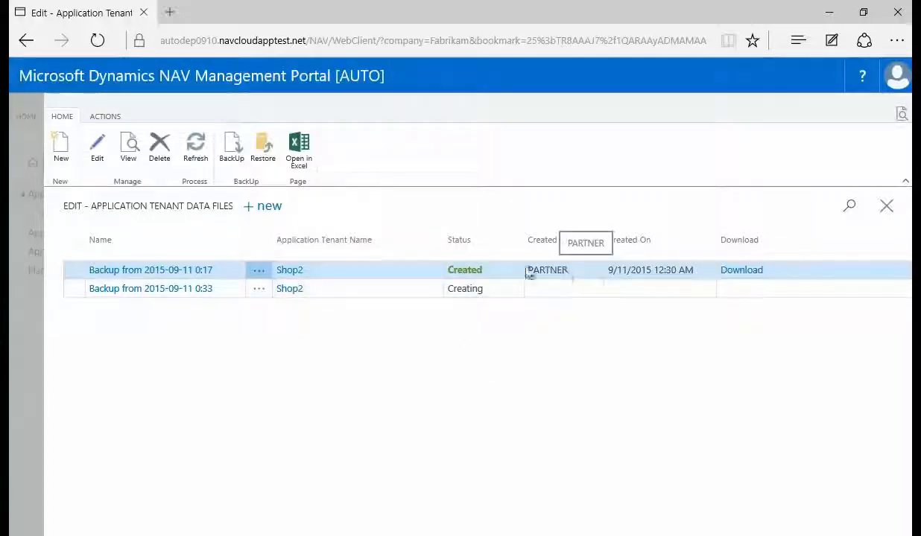
Step: Restore the Shop2 tenant database from the data file "Backup from 2015-09-11 0:17"
{"action": "left_click", "coordinate": [266, 164]}
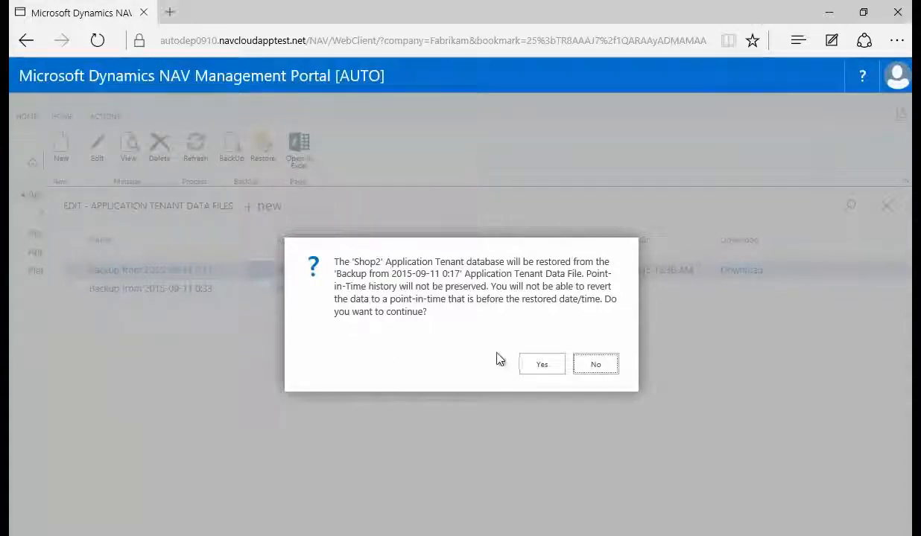
{"action": "left_click", "coordinate": [542, 365]}
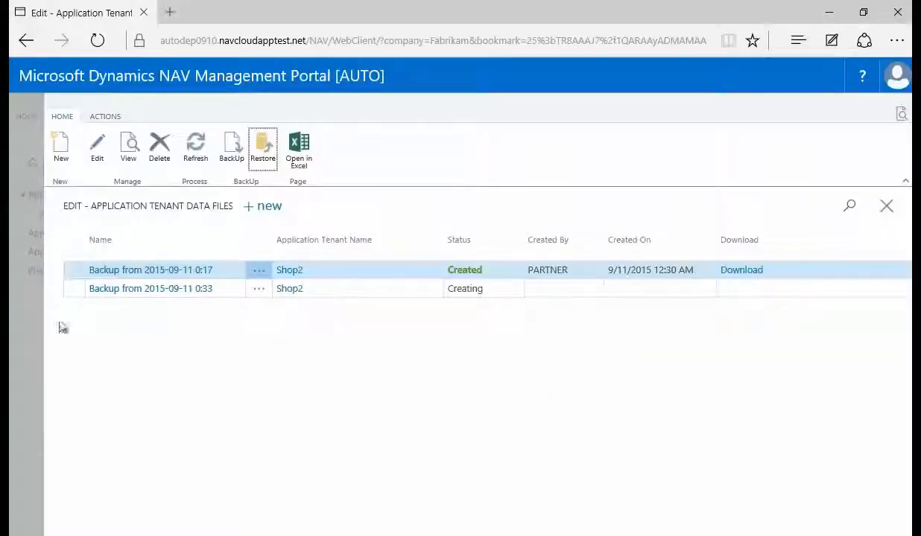
Step: Check the status on Shop2's tenant card and reopen its list of tenant data files
{"action": "left_click", "coordinate": [30, 329]}
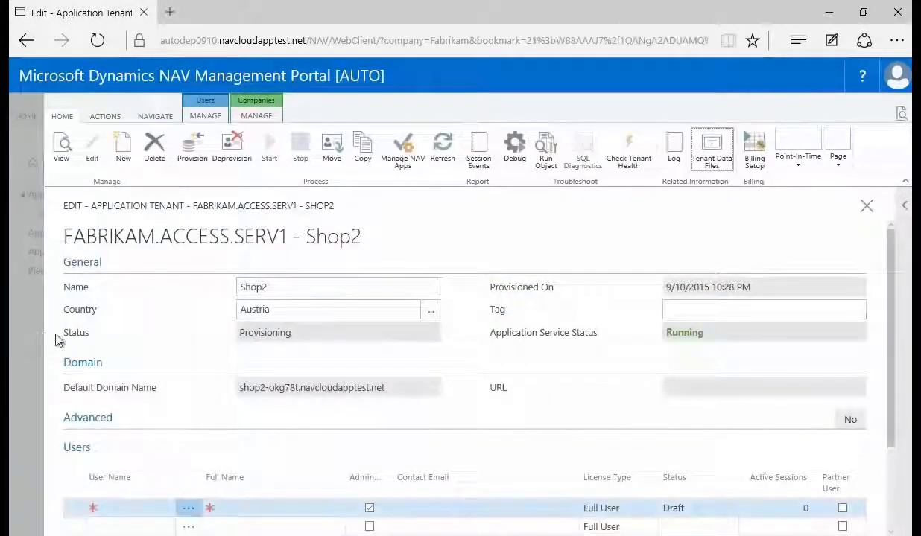
{"action": "left_click_drag", "start_coordinate": [328, 339], "coordinate": [234, 343]}
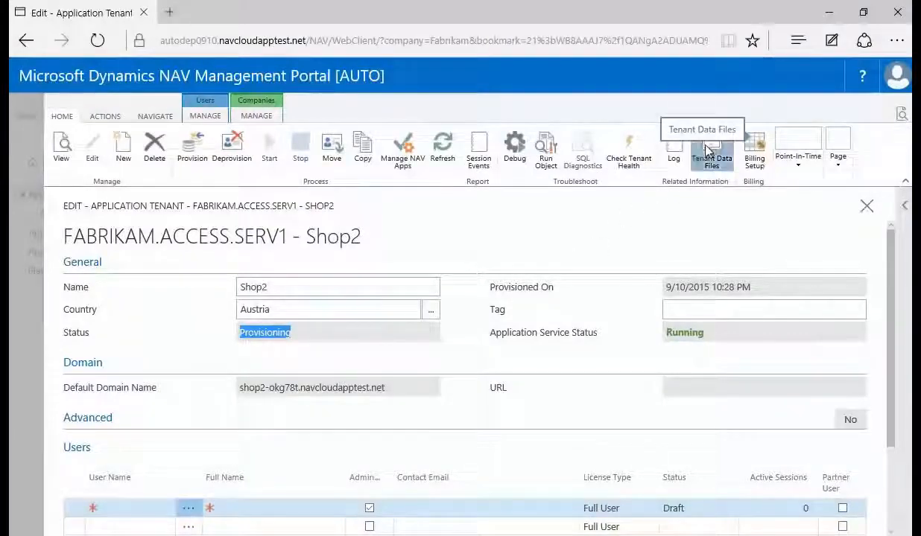
{"action": "left_click", "coordinate": [717, 151]}
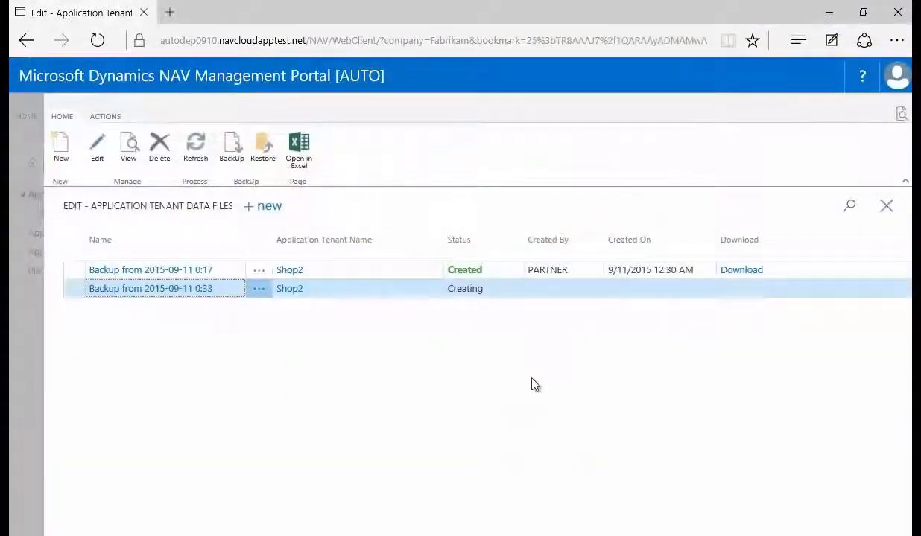